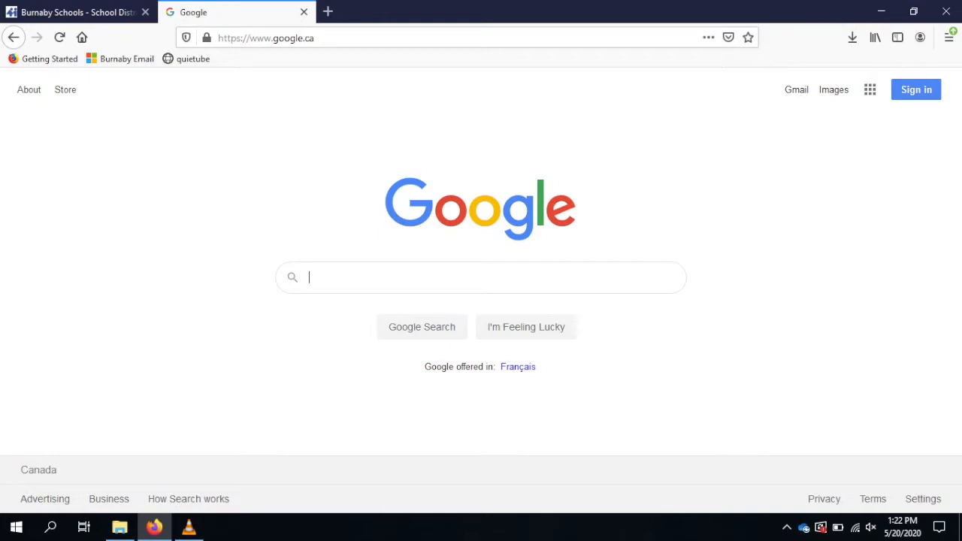
Search Google for "java jdk download" and open the Java SE Development Kit 14 download page on Oracle's site
text(java )
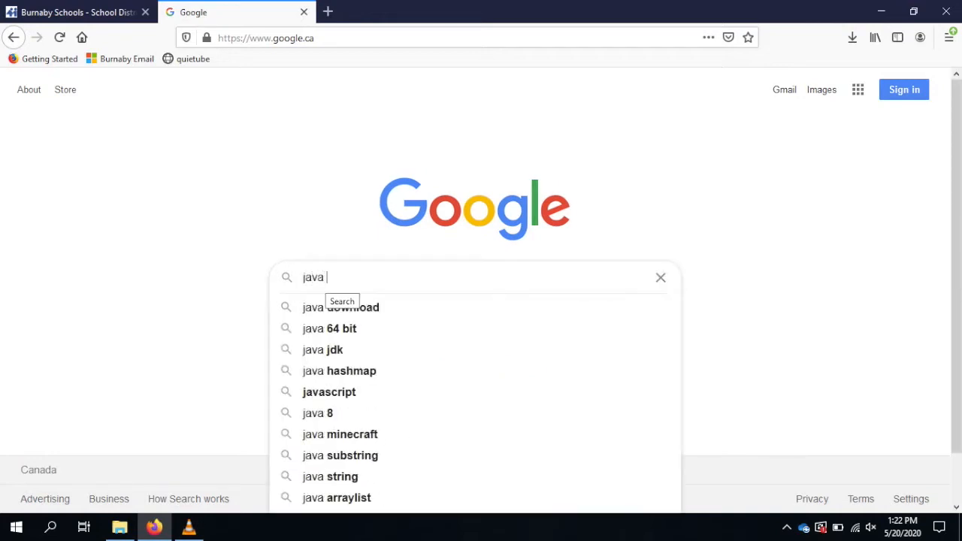
text(jdk download)
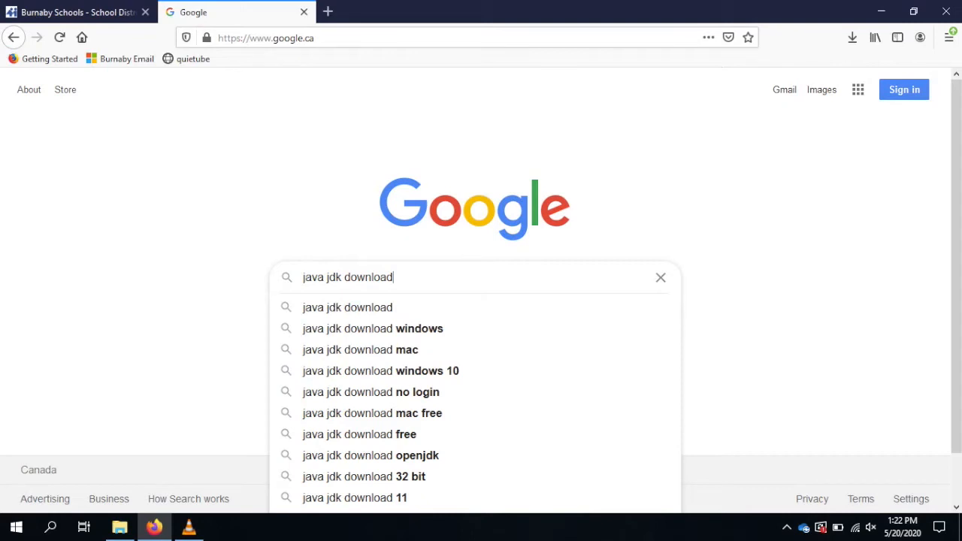
key(Return)
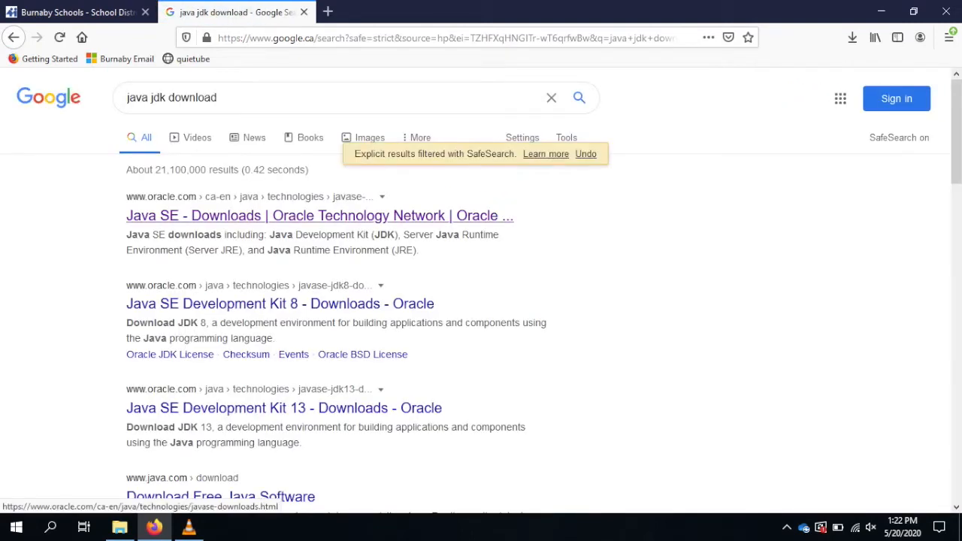
click(320, 215)
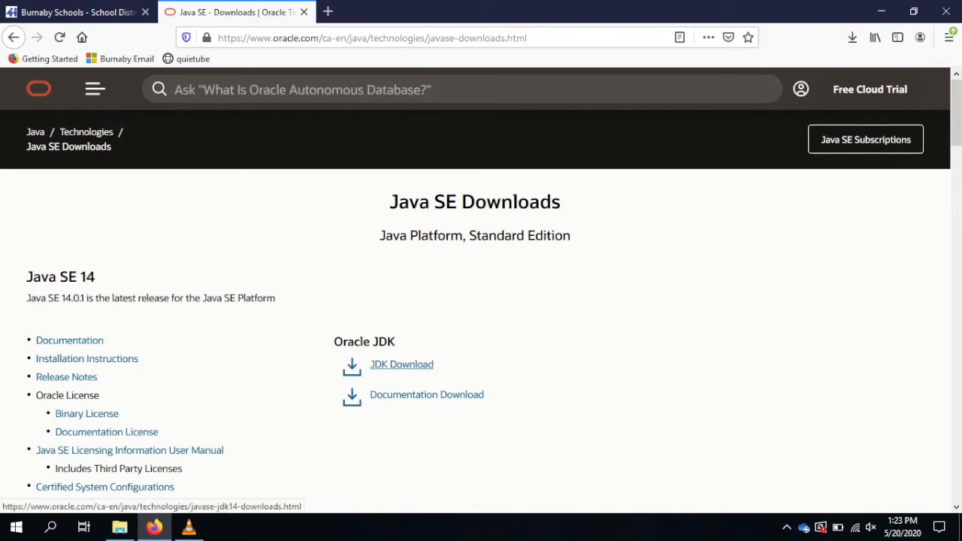
click(401, 364)
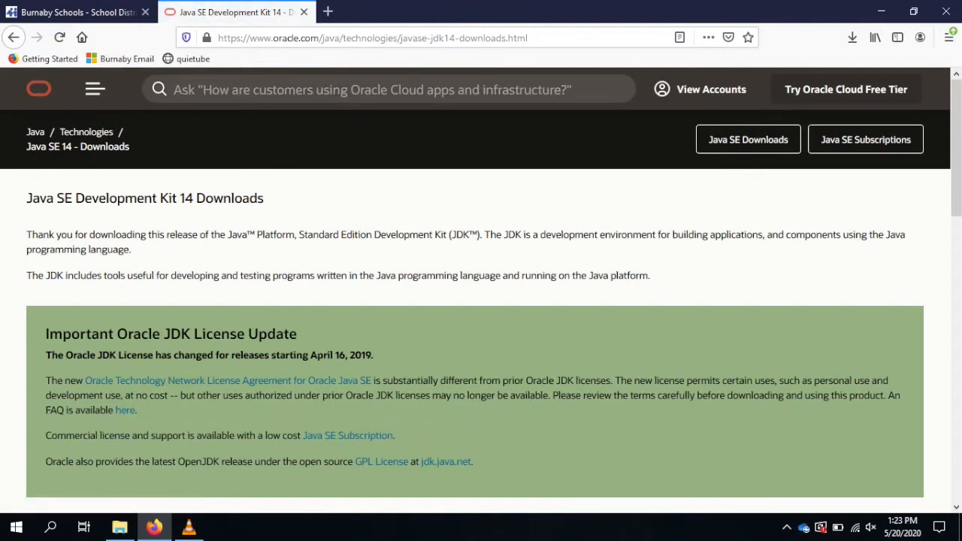
Download the Windows x64 installer jdk-14.0.1_windows-x64_bin.exe, accepting the Oracle license agreement and saving the file
scroll(481, 284, down, 4)
scroll(481, 288, down, 5)
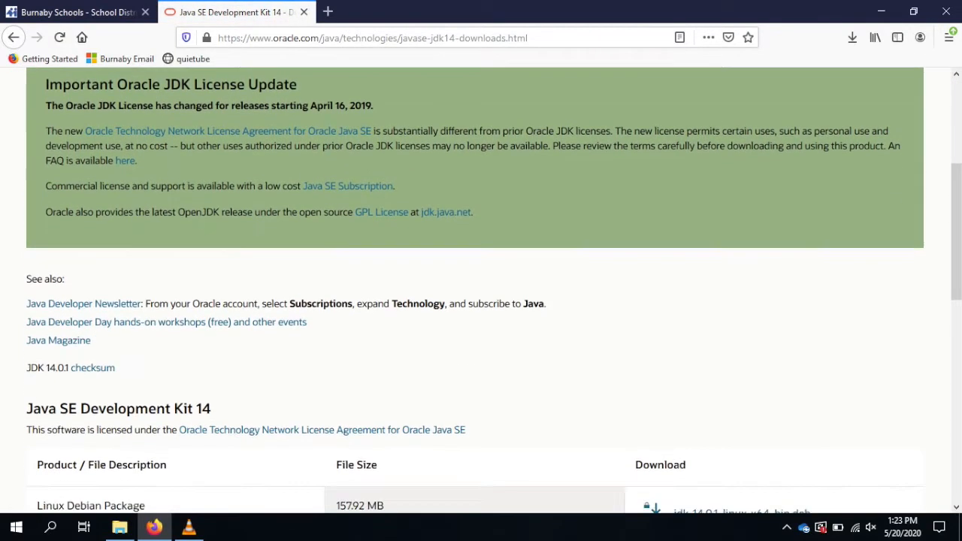
scroll(481, 288, down, 4)
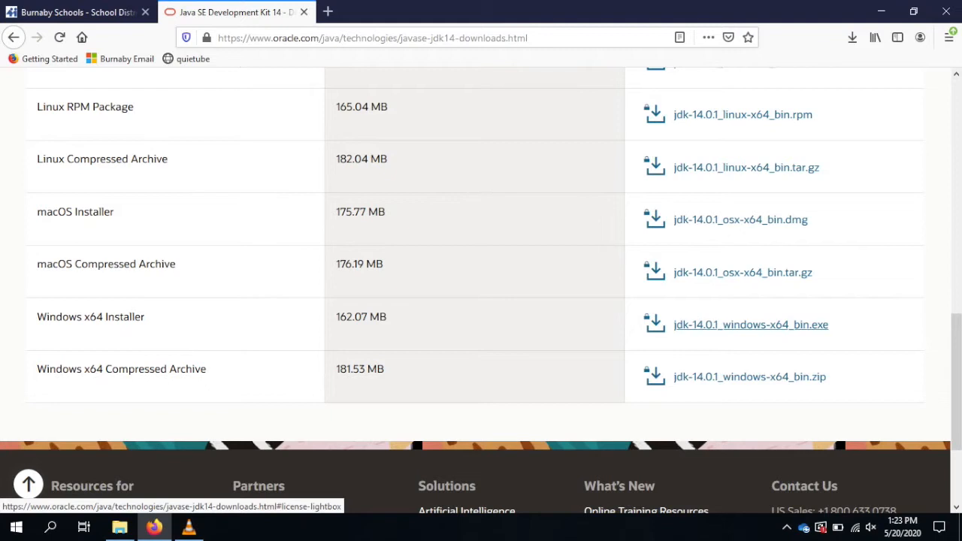
click(750, 324)
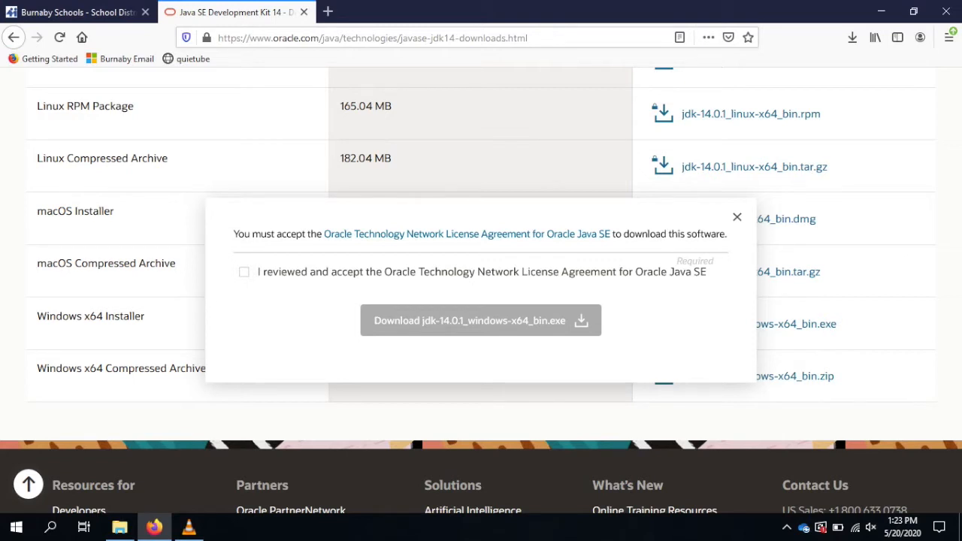
click(243, 271)
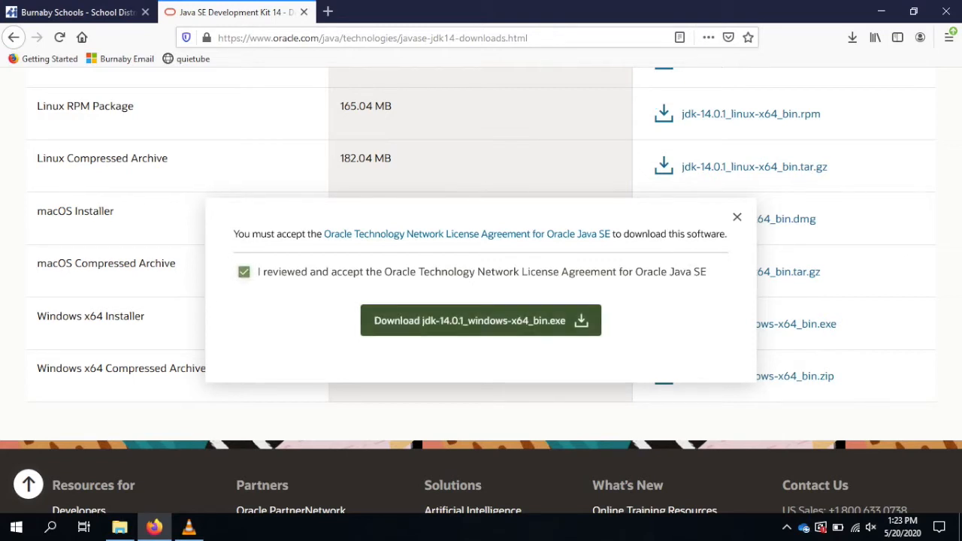
click(481, 320)
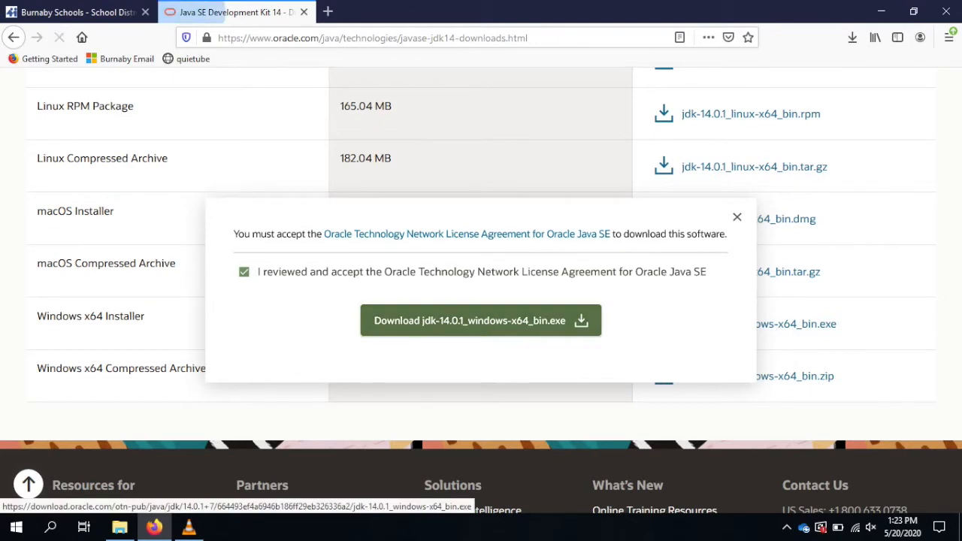
click(535, 253)
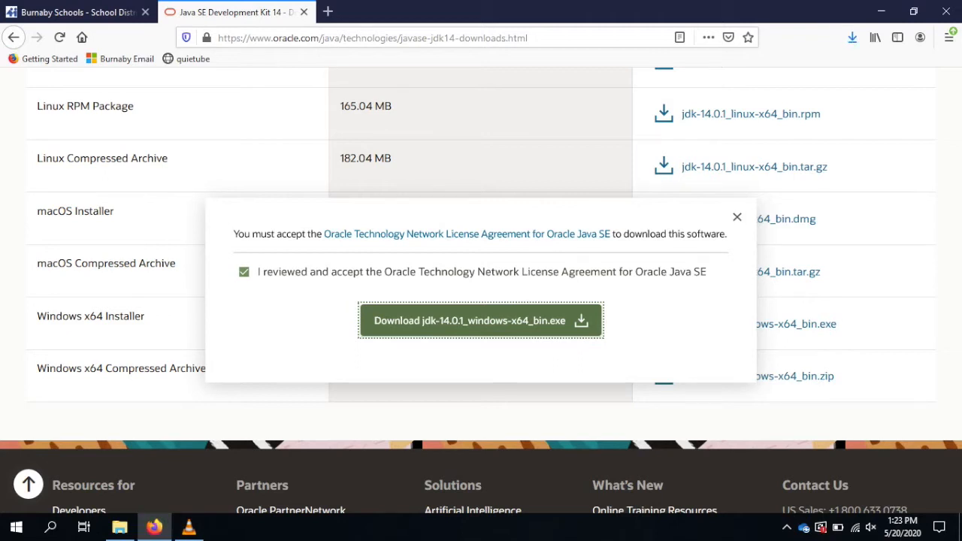
click(738, 217)
Run the downloaded jdk-14.0.1_windows-x64_bin installer from its folder and install the JDK to C:\Program Files\Java\jdk-14.0.1\
click(852, 37)
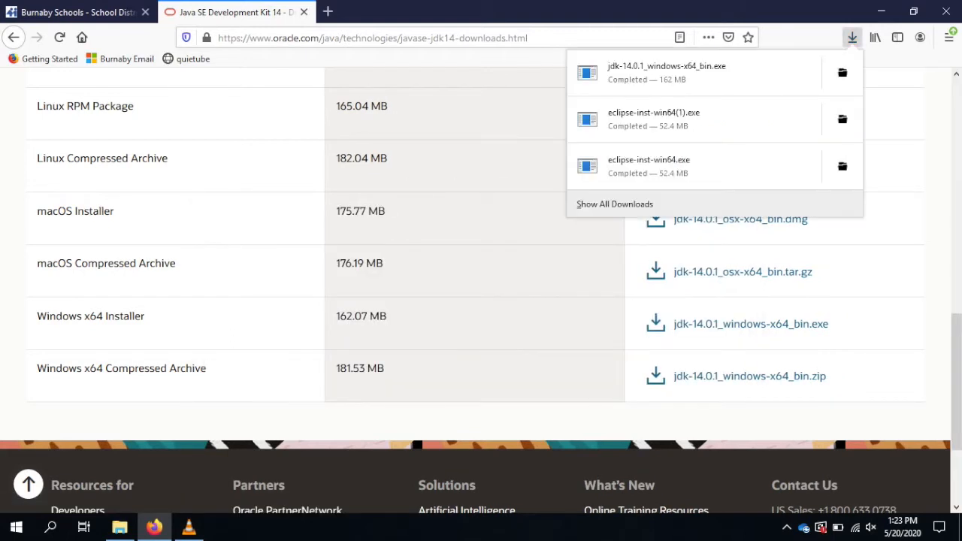
click(844, 71)
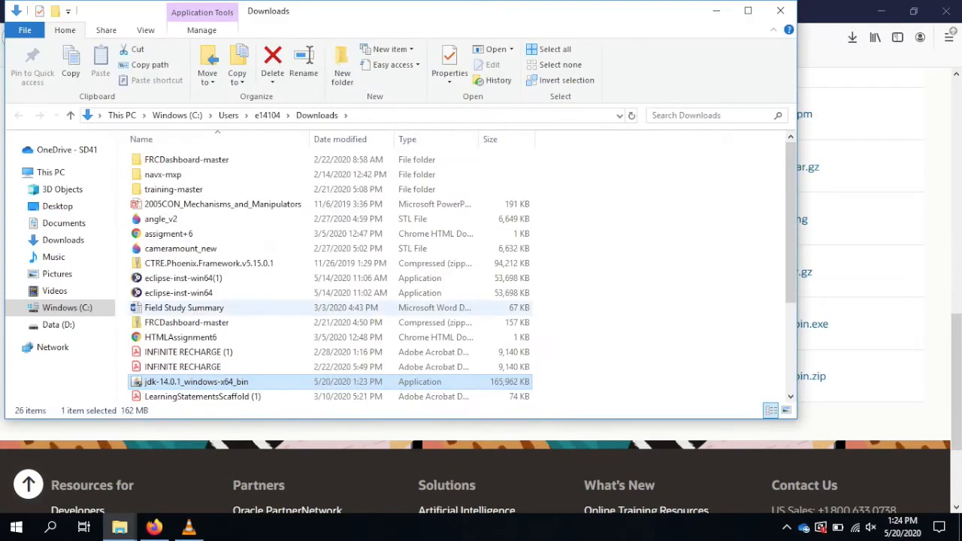
double_click(188, 382)
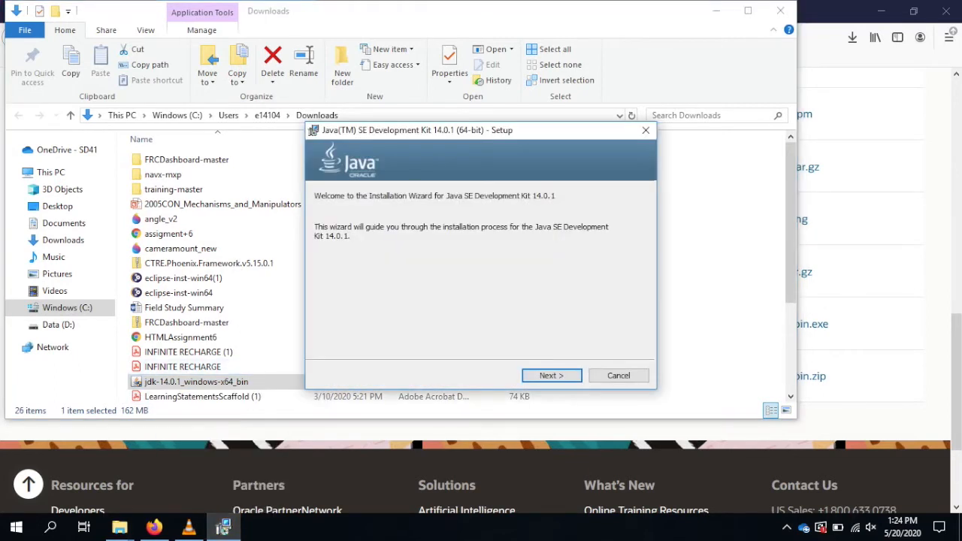
click(552, 376)
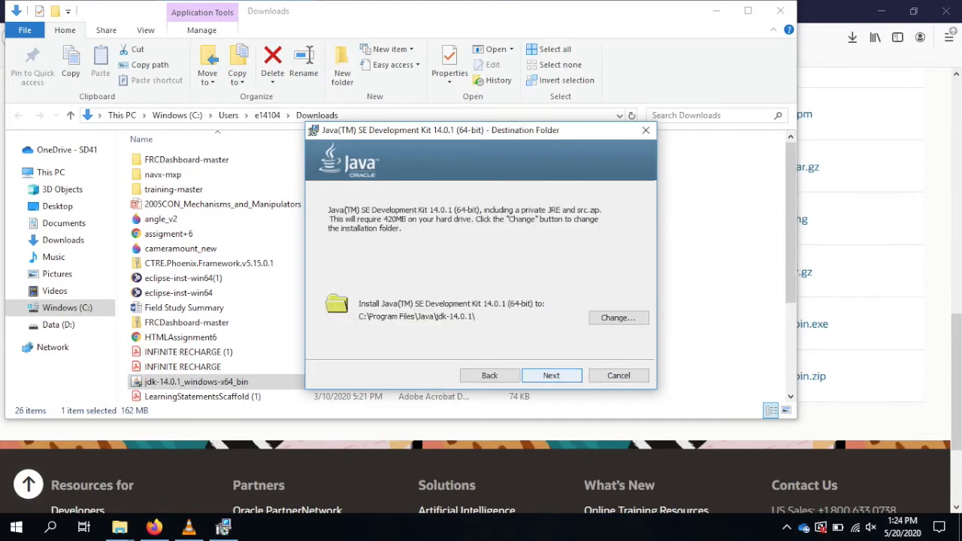
click(552, 376)
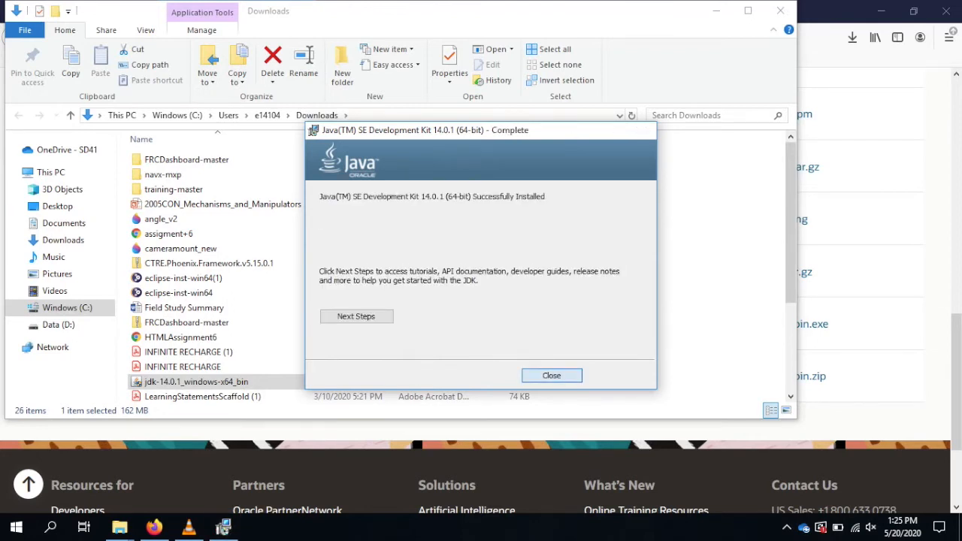
click(552, 375)
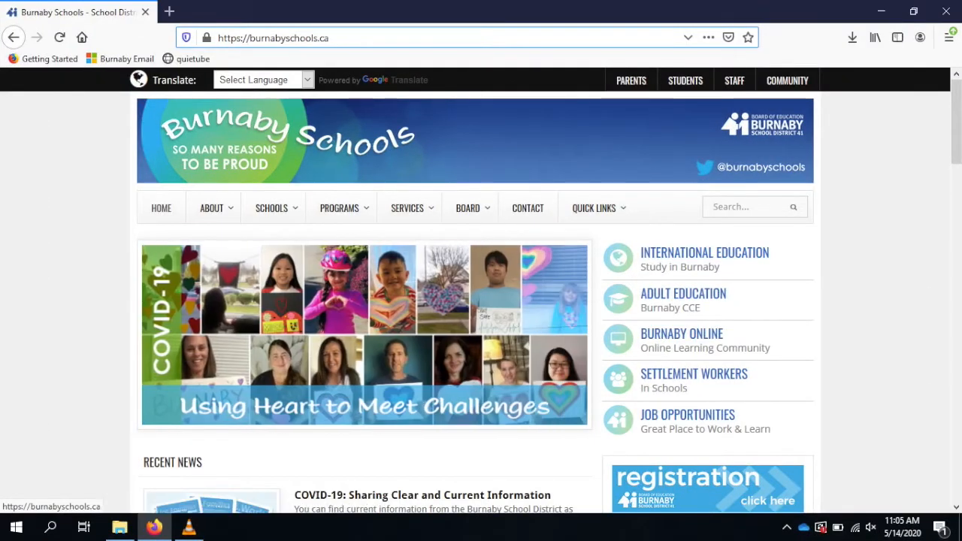
Open eclipse.org in a new browser tab and go to the Eclipse download page
click(169, 12)
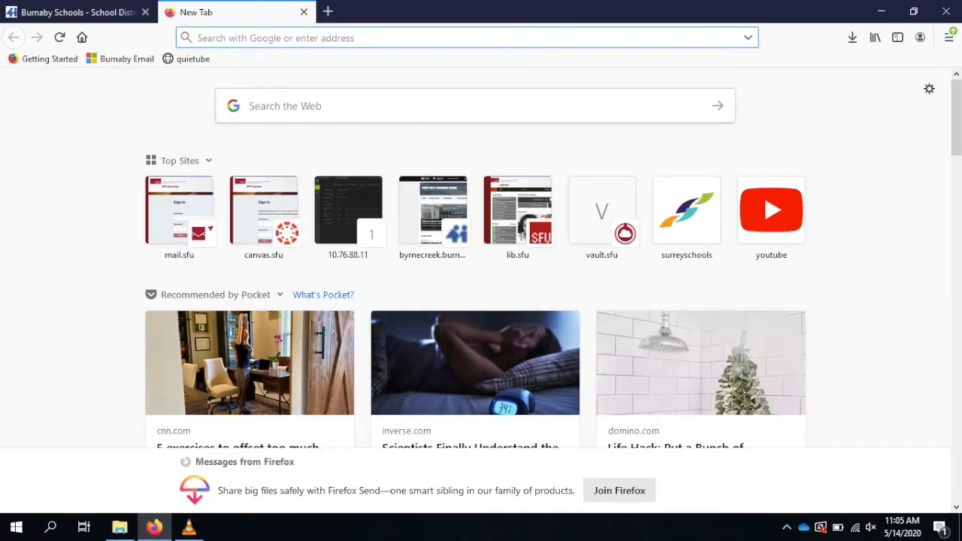
text(eclipse.org)
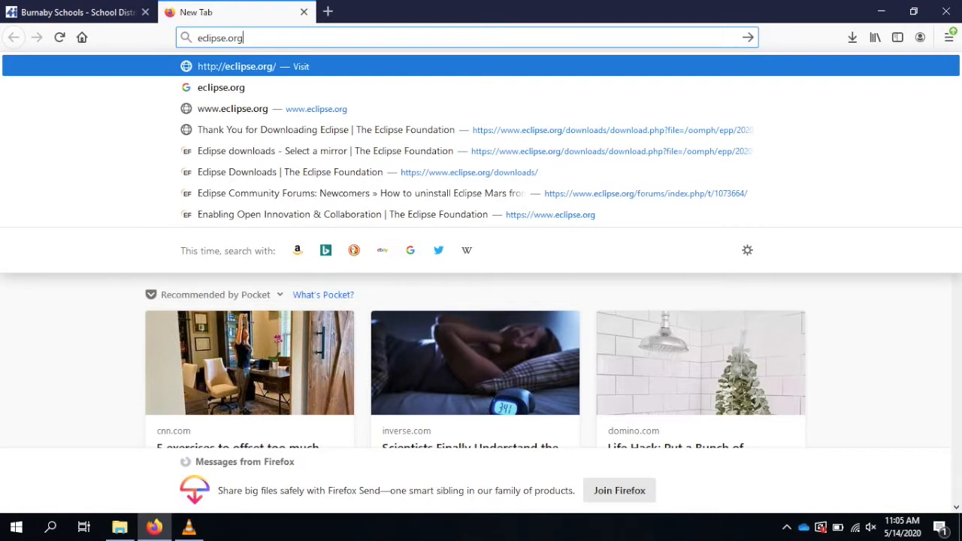
key(Return)
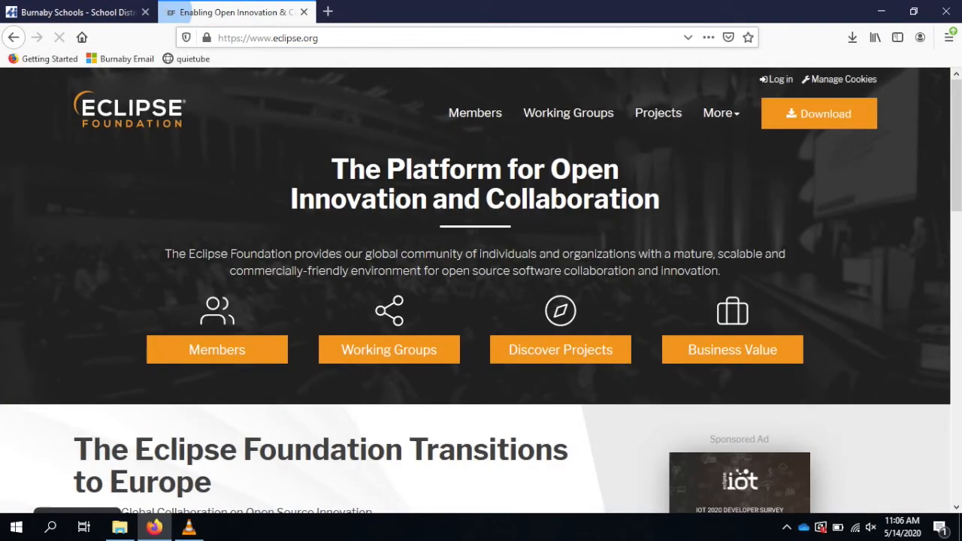
click(818, 113)
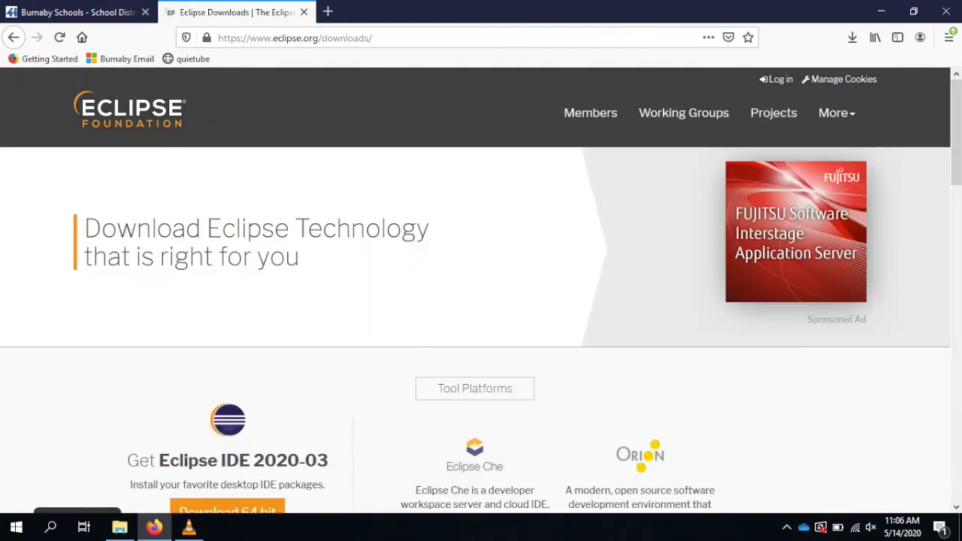
Download the 64-bit Eclipse IDE 2020-03 installer, save eclipse-inst-win64.exe, and dismiss the Firefox update offer
scroll(773, 112, down, 2)
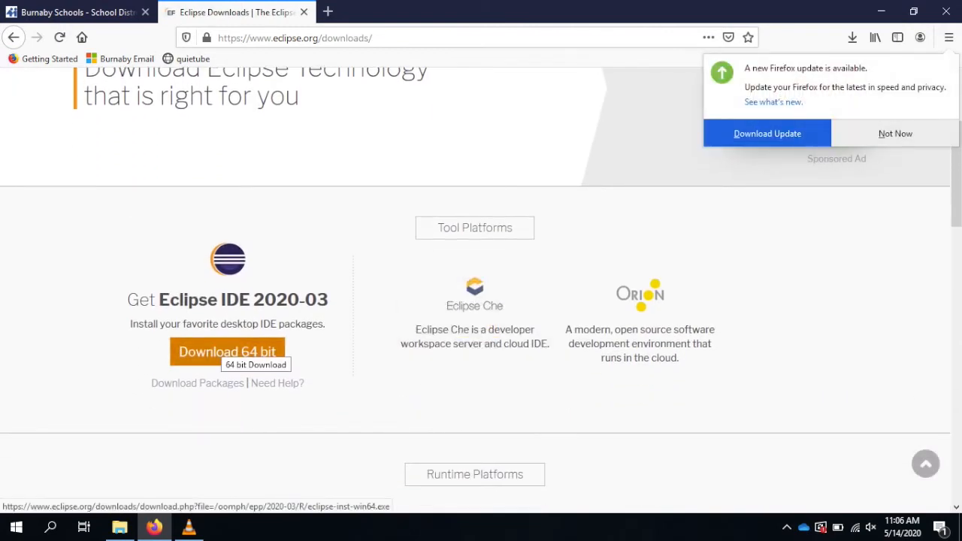
click(225, 351)
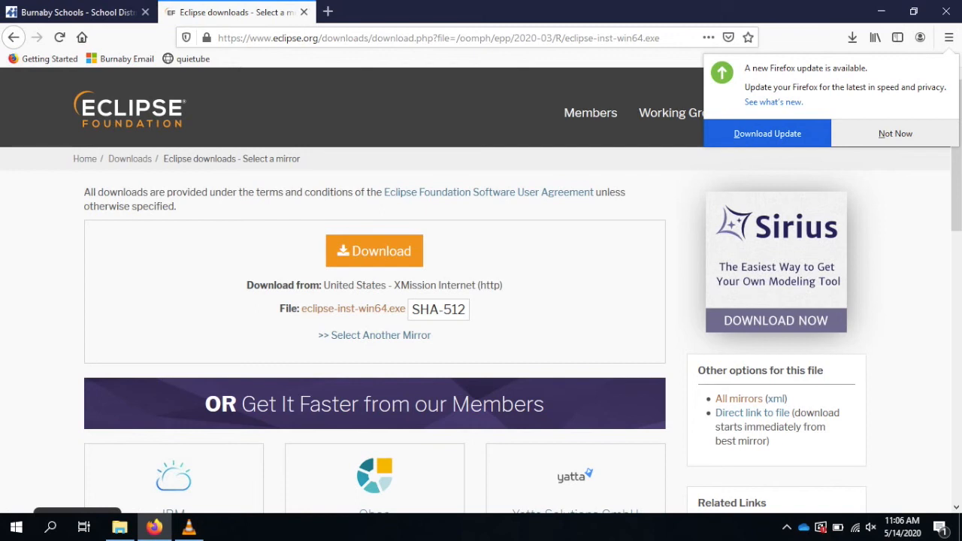
click(374, 251)
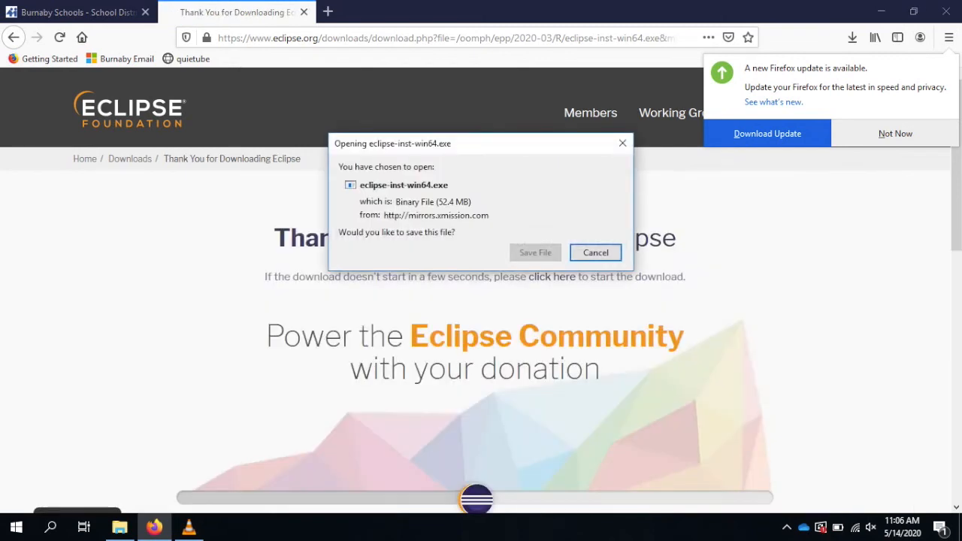
click(535, 253)
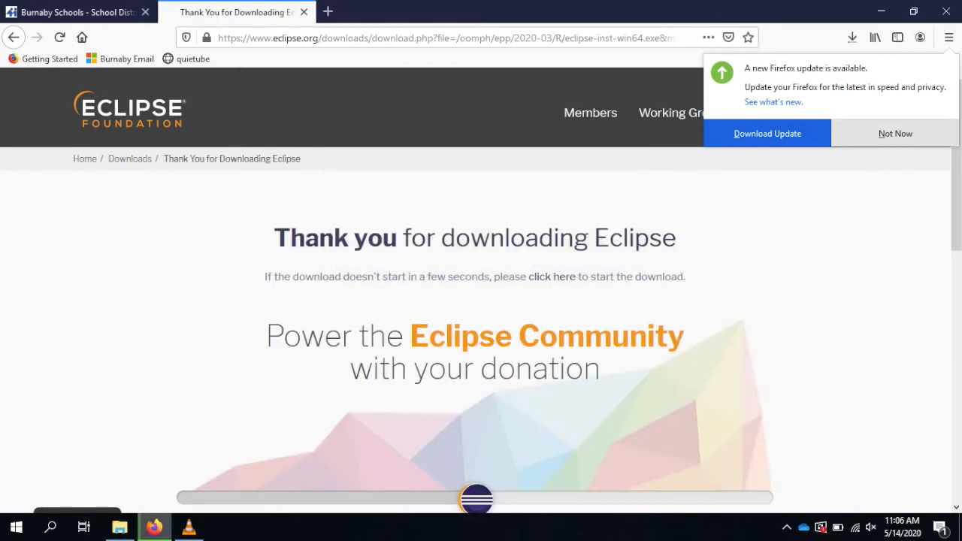
click(895, 134)
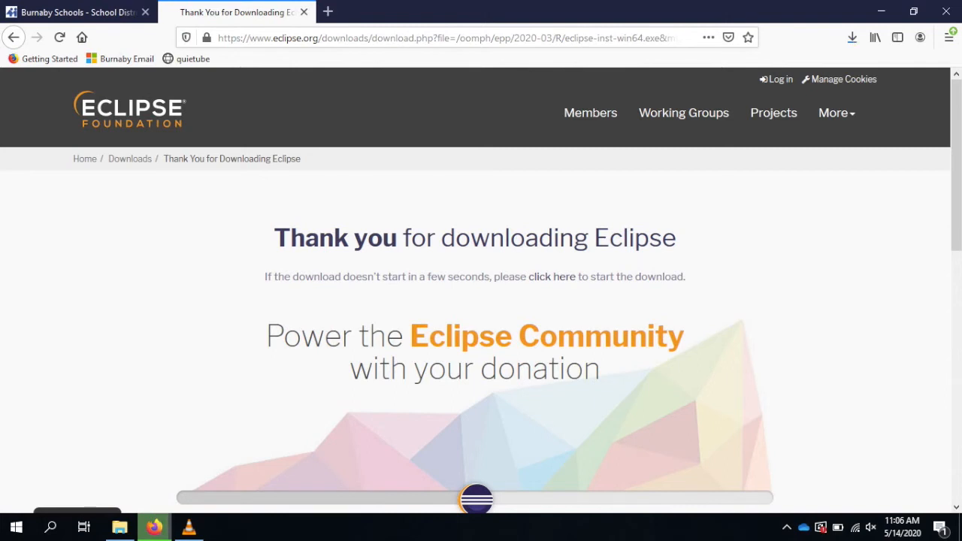
Run the downloaded eclipse-inst-win64 installer and install Eclipse IDE for Java Developers with a start menu entry and desktop shortcut
click(852, 36)
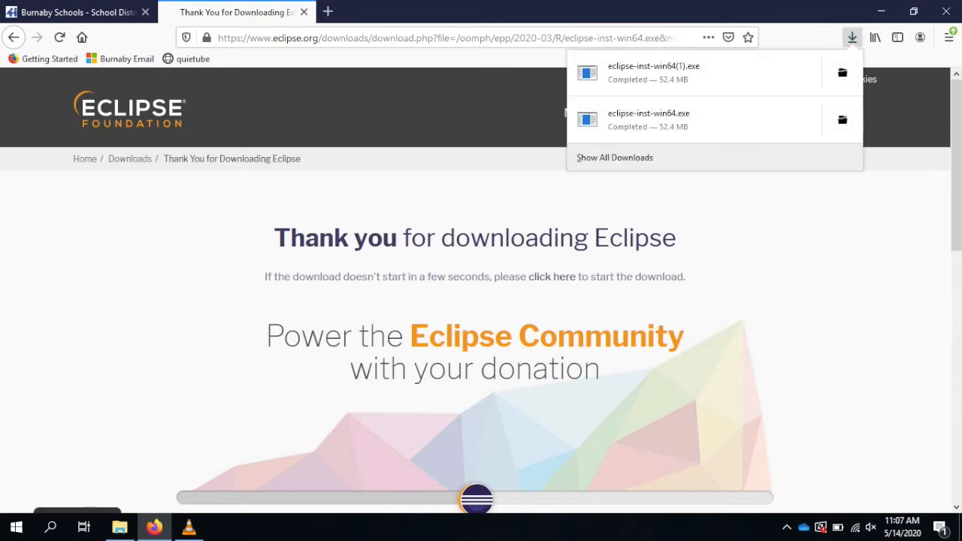
click(842, 119)
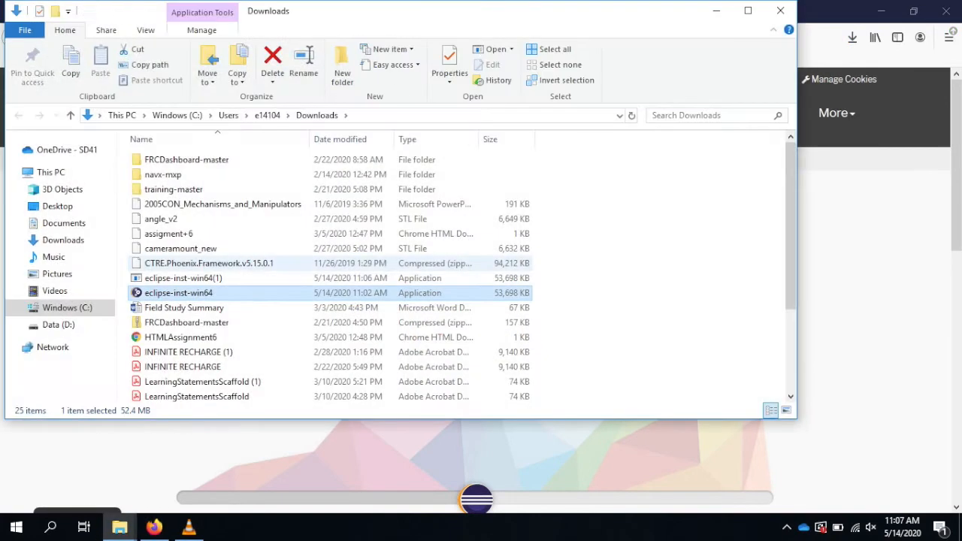
double_click(179, 293)
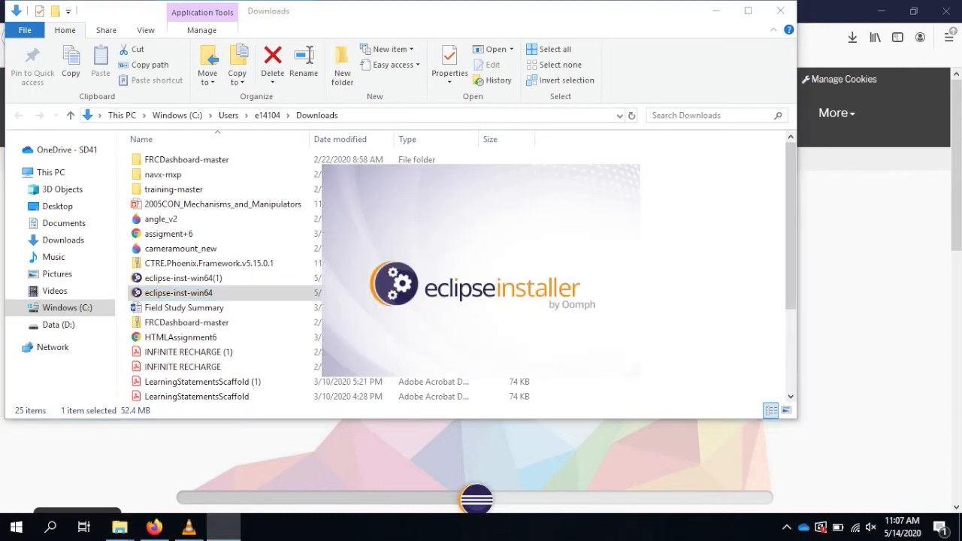
click(716, 11)
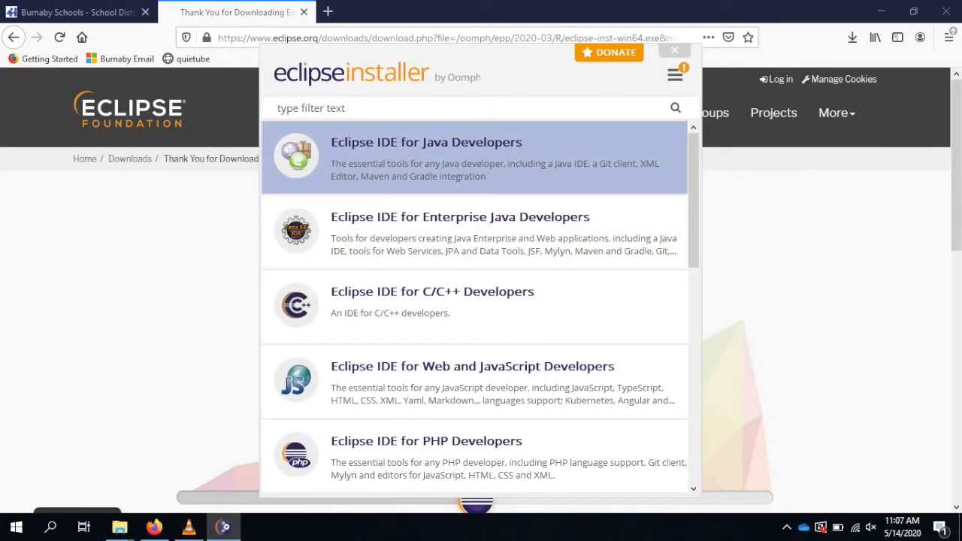
click(475, 157)
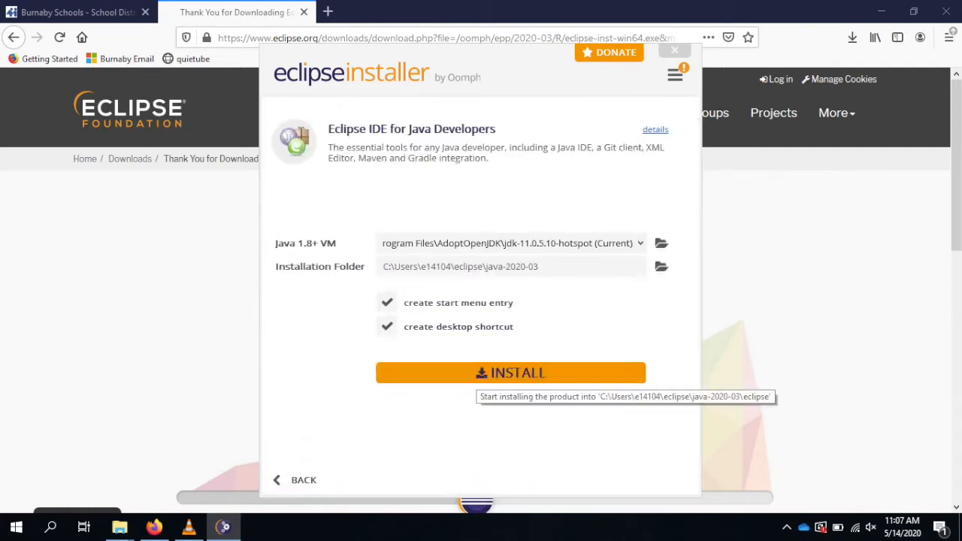
click(471, 380)
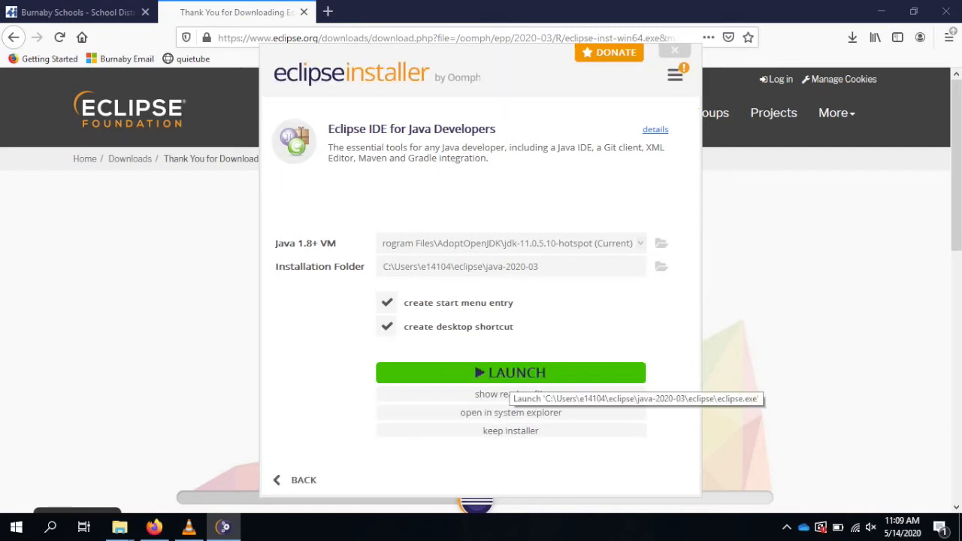
Launch Eclipse with the suggested eclipse-workspace folder as the default workspace and agree to update the older workspace version
click(511, 376)
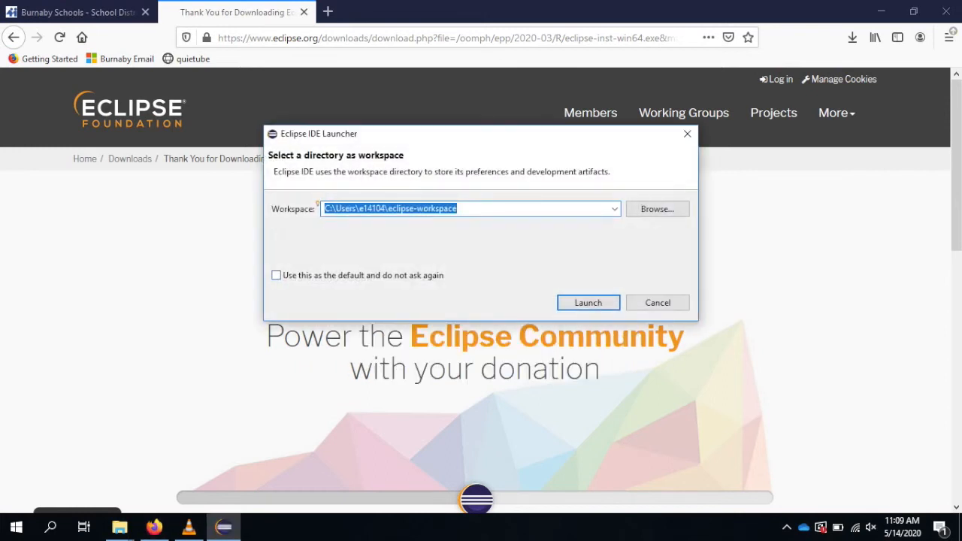
click(277, 276)
click(588, 303)
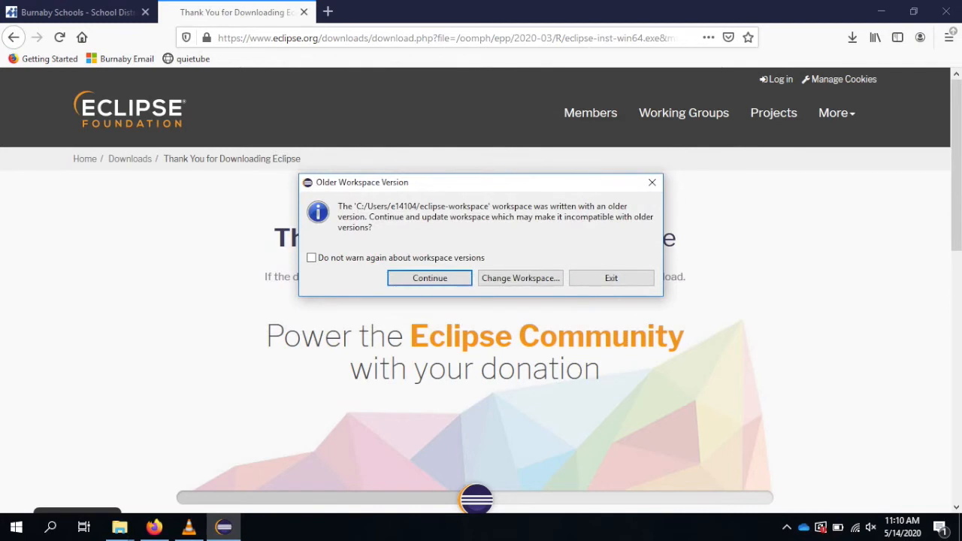
click(430, 278)
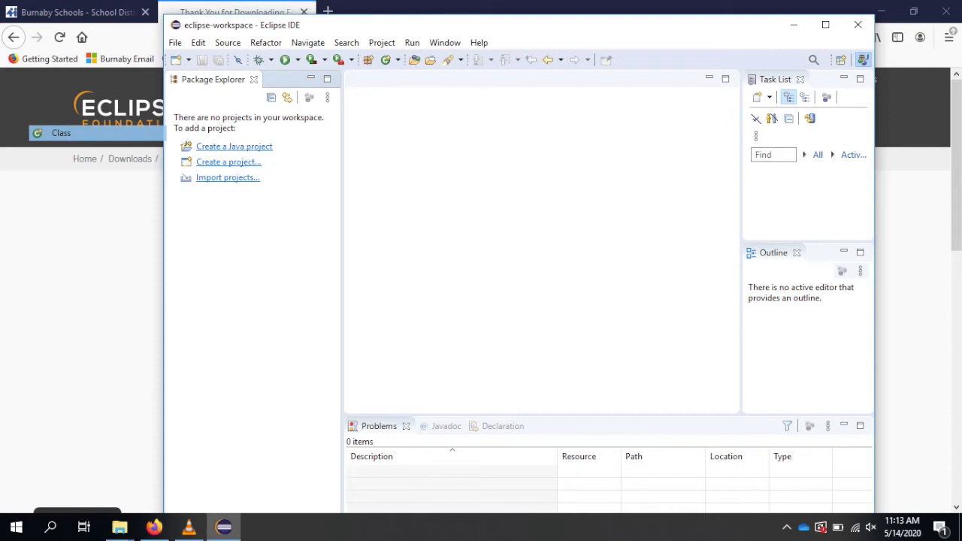
Create a Java project named HelloWorld with the default settings and without a module-info.java file
click(234, 147)
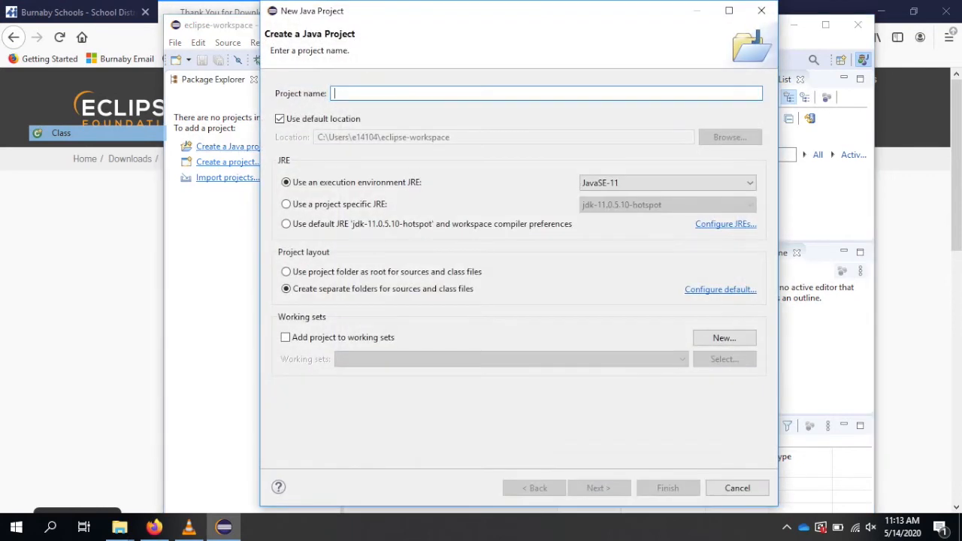
text(HelloWorld)
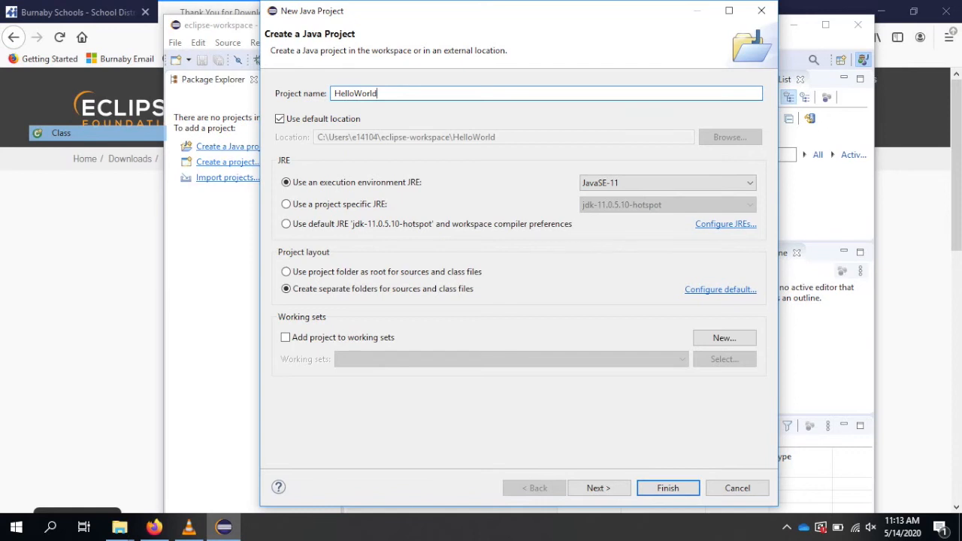
click(668, 487)
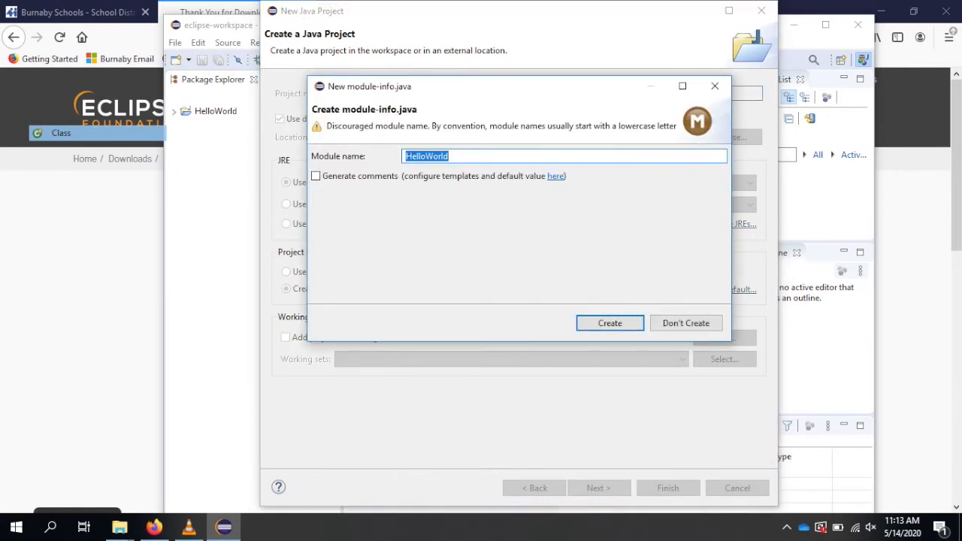
click(686, 323)
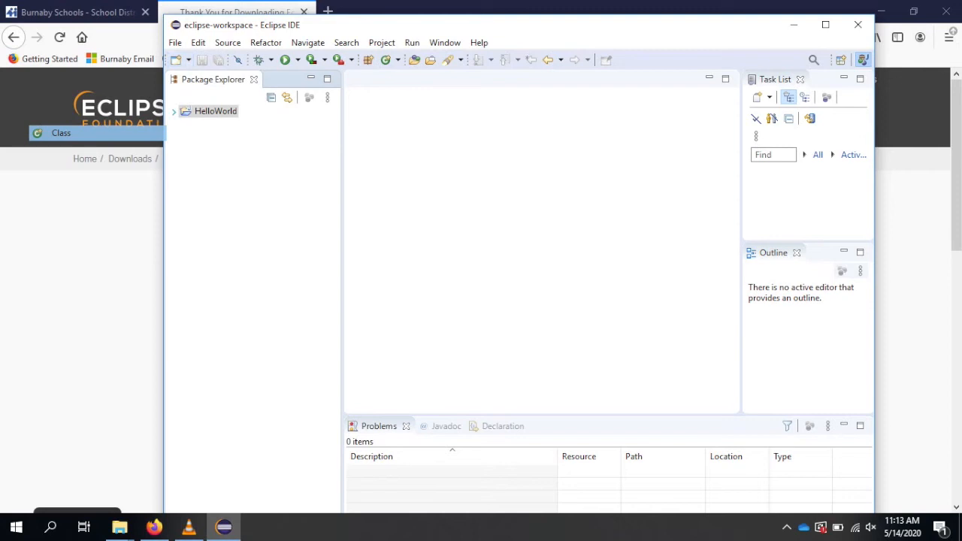
Create a public class named HelloWorld in the project's src folder, including a public static void main(String[] args) stub
click(211, 137)
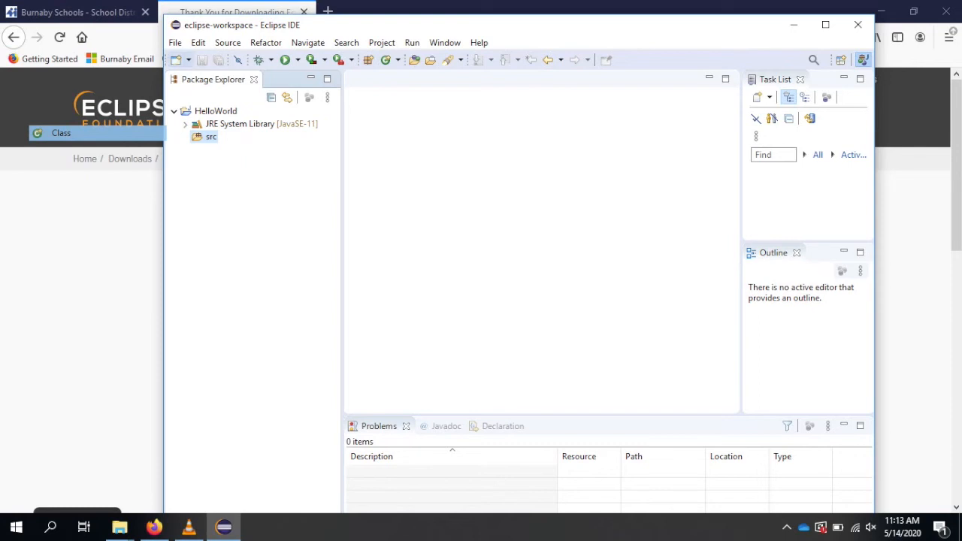
click(188, 59)
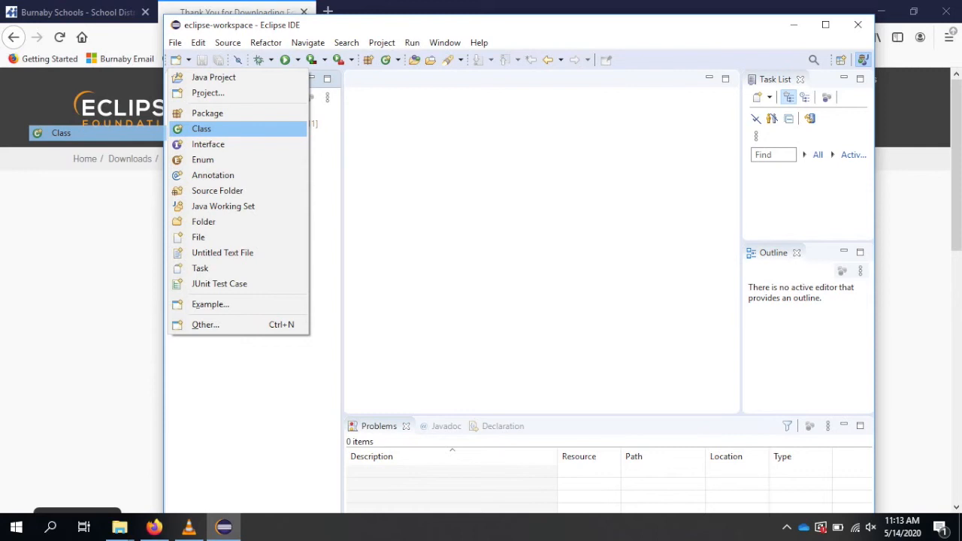
key(Return)
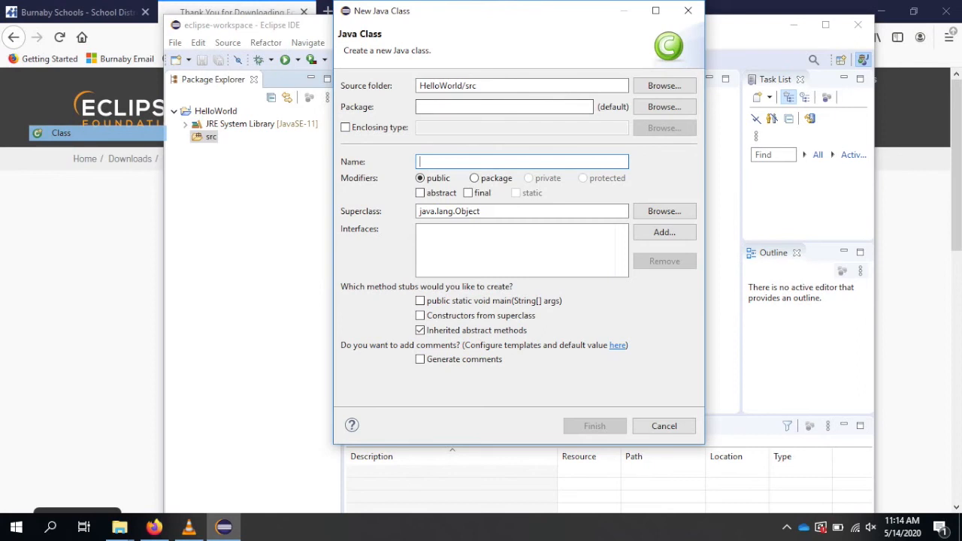
text(HelloWorld)
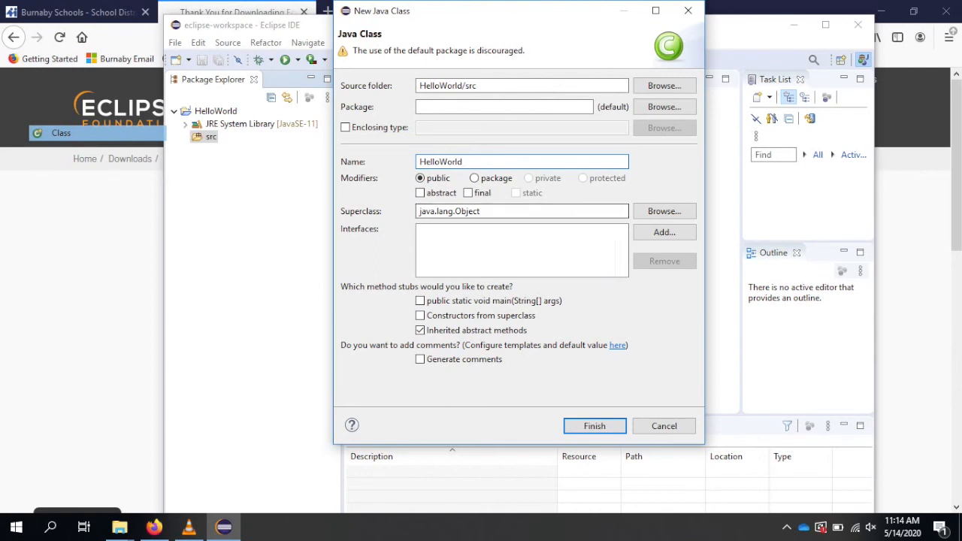
click(420, 300)
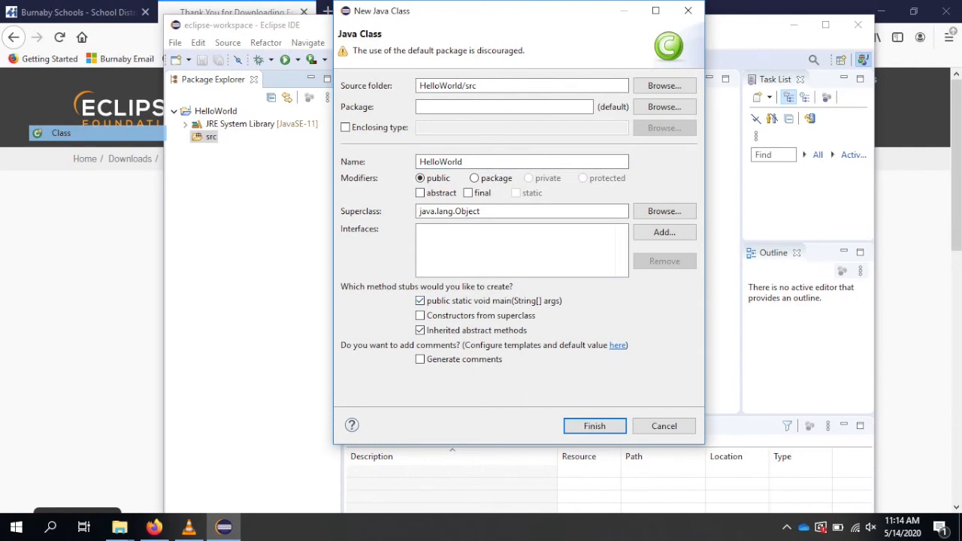
key(Return)
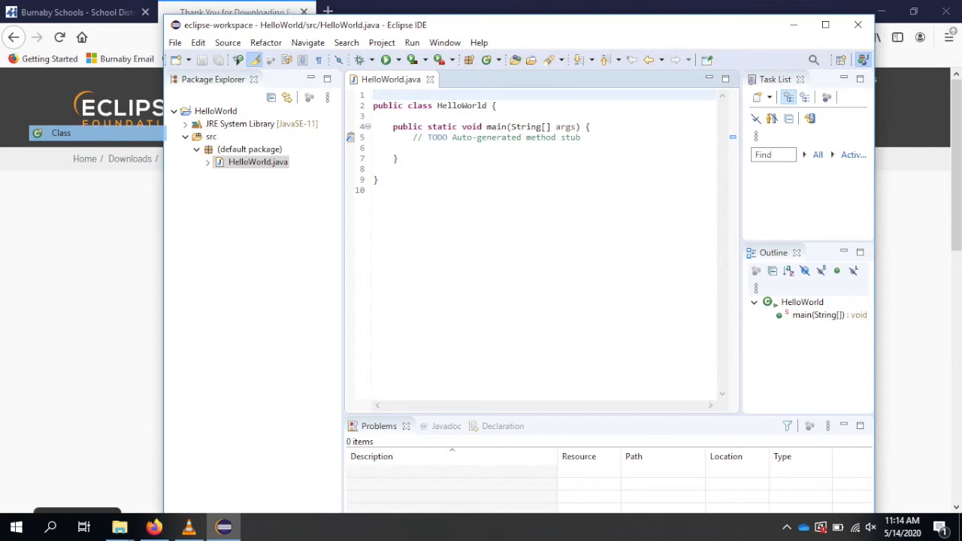
Add the statement System.out.println("Hello World"); on the empty line inside the main method
click(374, 148)
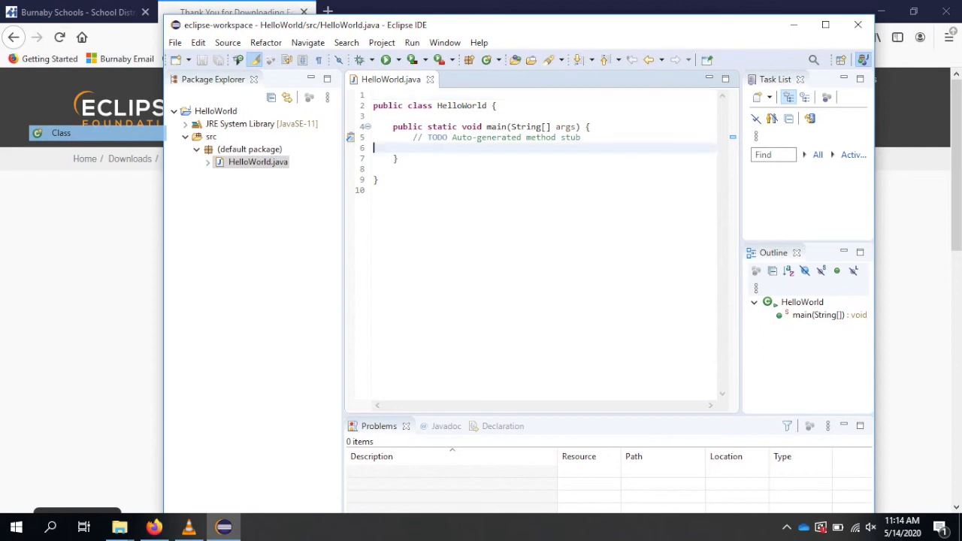
key(Tab)
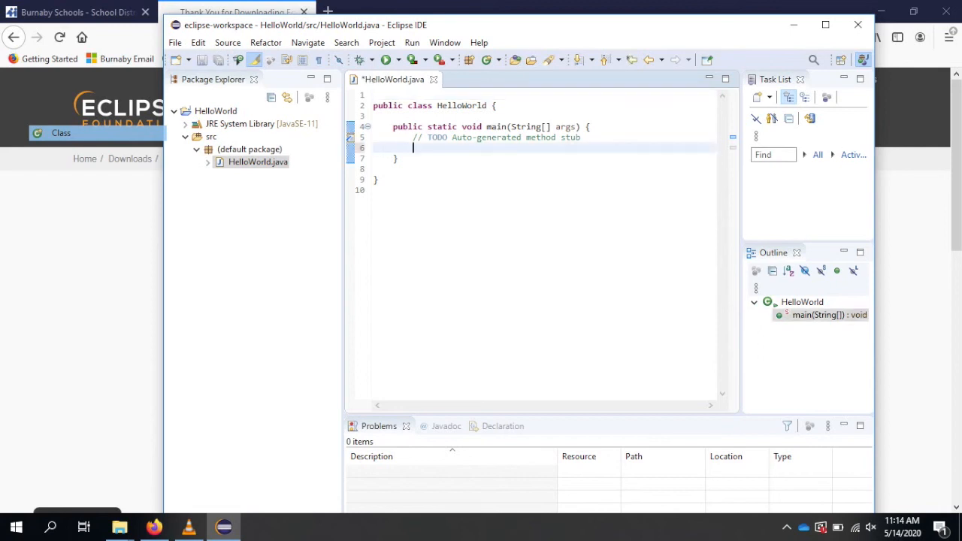
text(System.out.println)
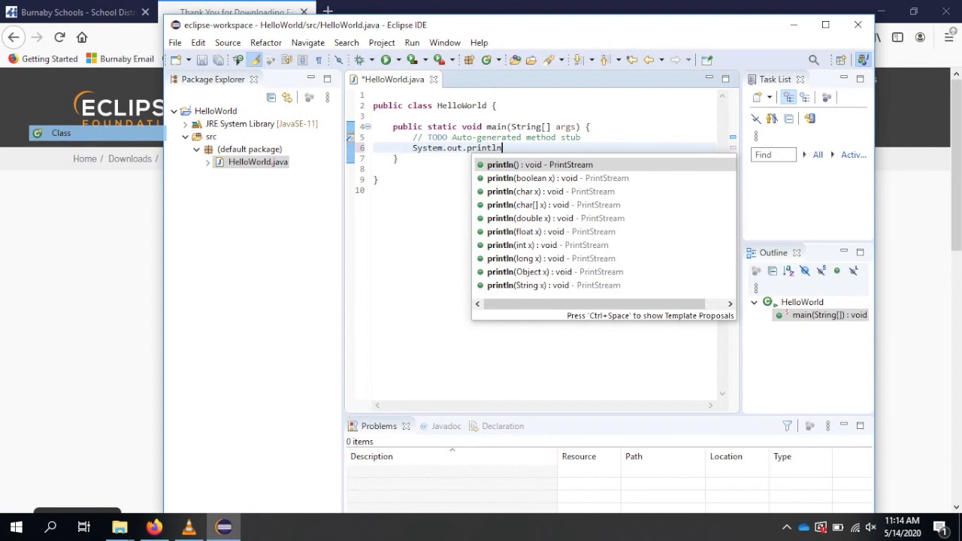
text(("Hello)
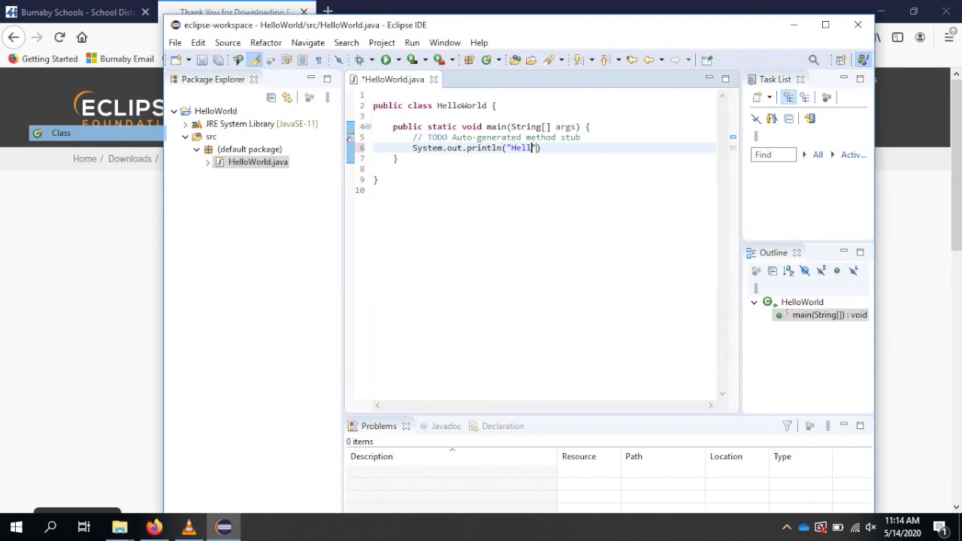
text( World");)
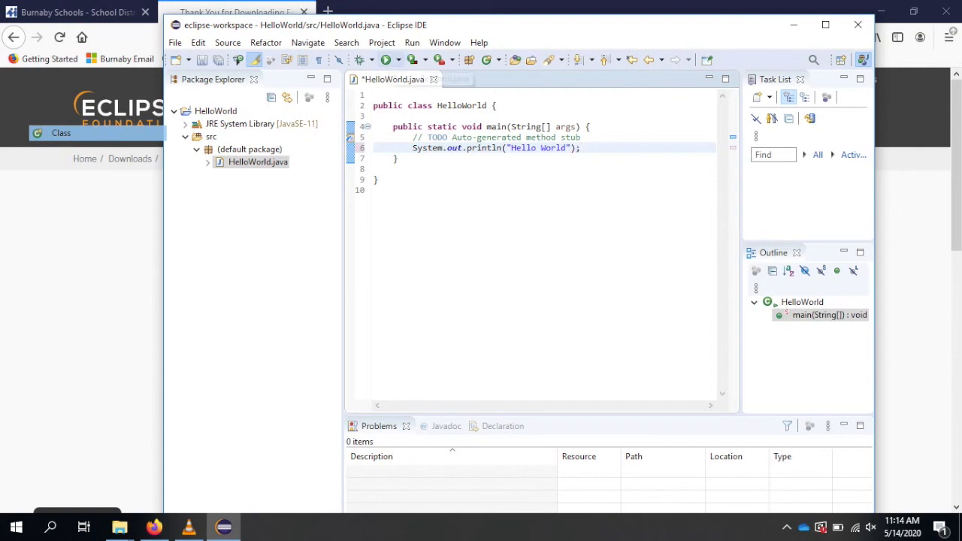
Run the HelloWorld program, saving HelloWorld.java and setting resources to always save before launching
click(386, 59)
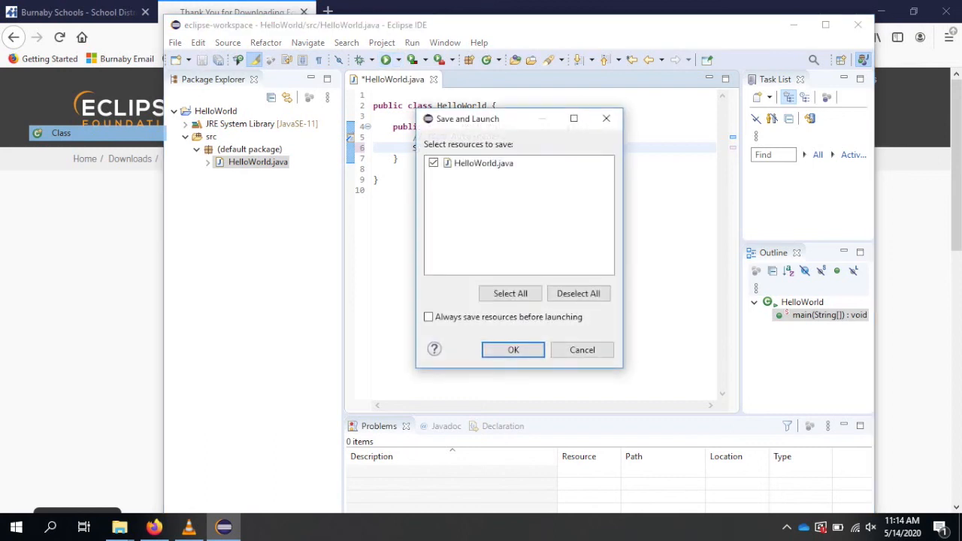
click(428, 316)
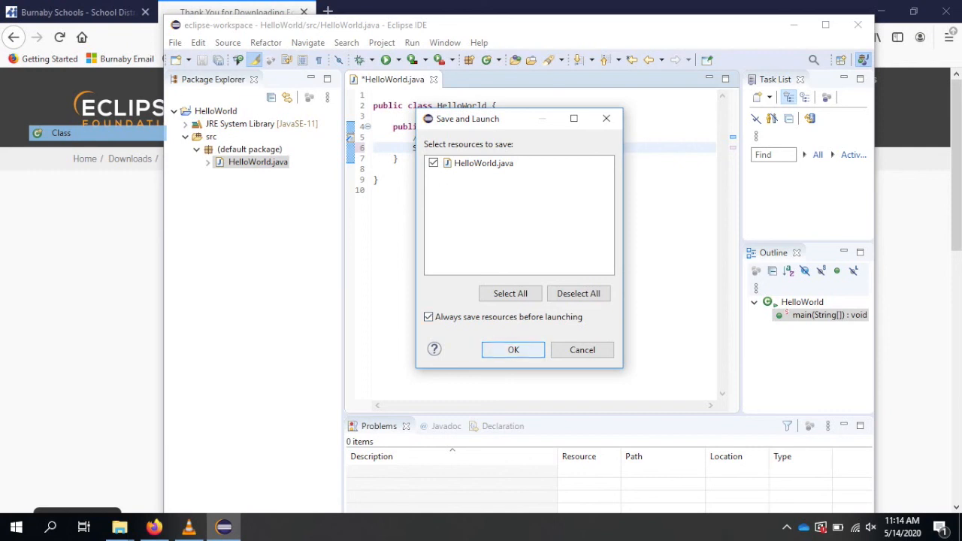
click(513, 350)
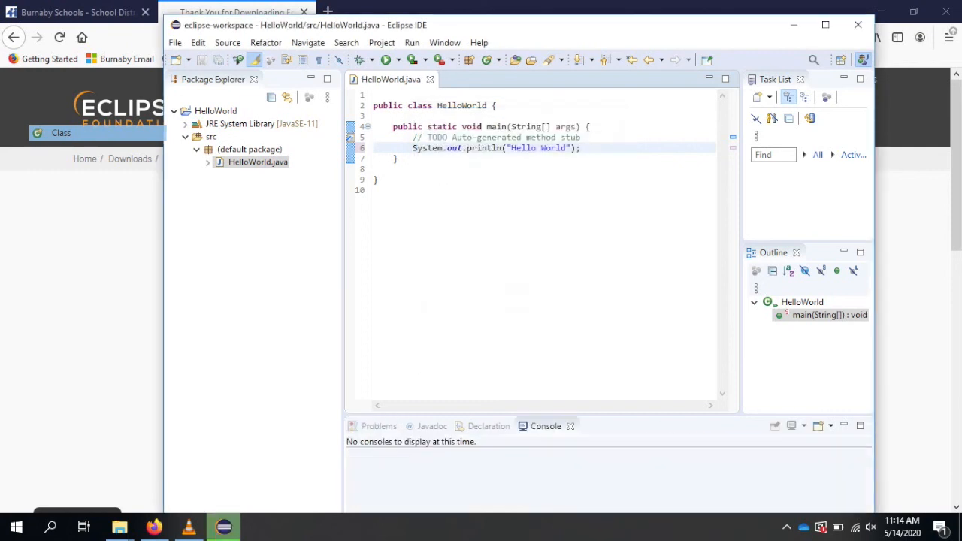